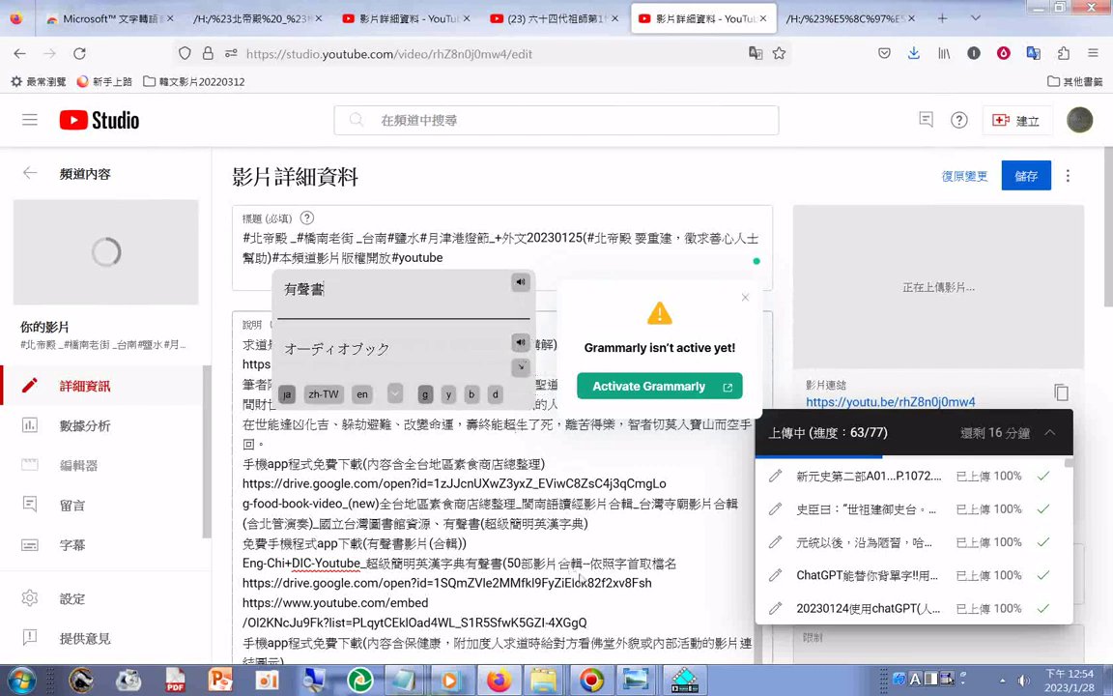
# - Pause the audio playing in ExtraCut, return to the YouTube Studio video details, and dismiss the Grammarly activation notice
pyautogui.click(449, 680)
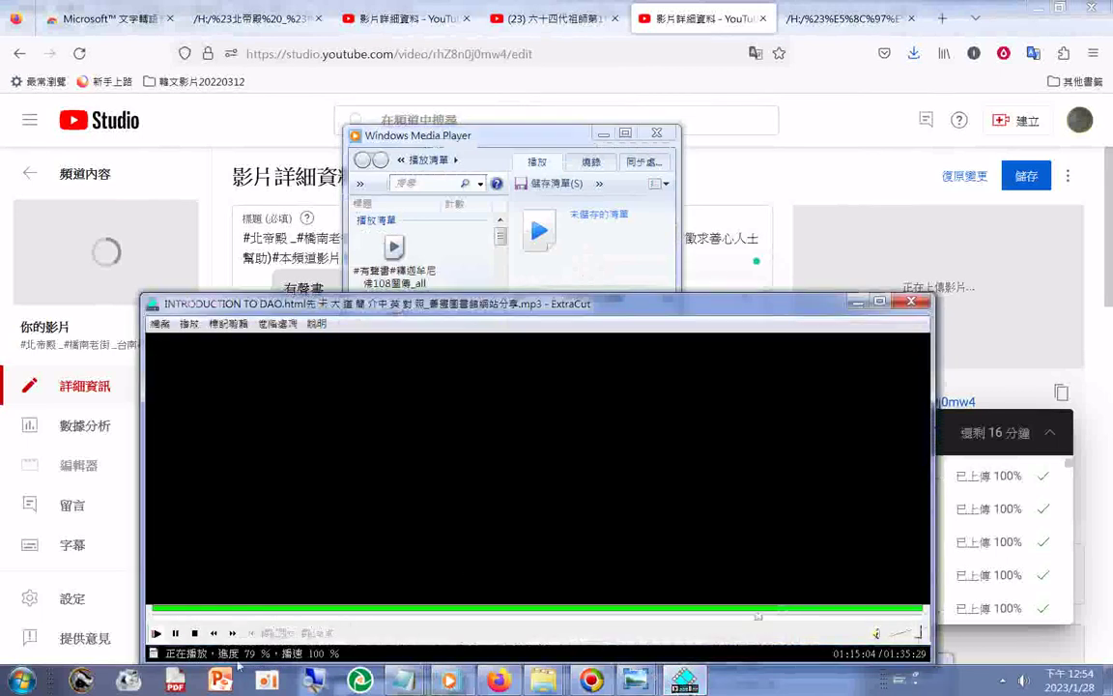
pyautogui.click(171, 633)
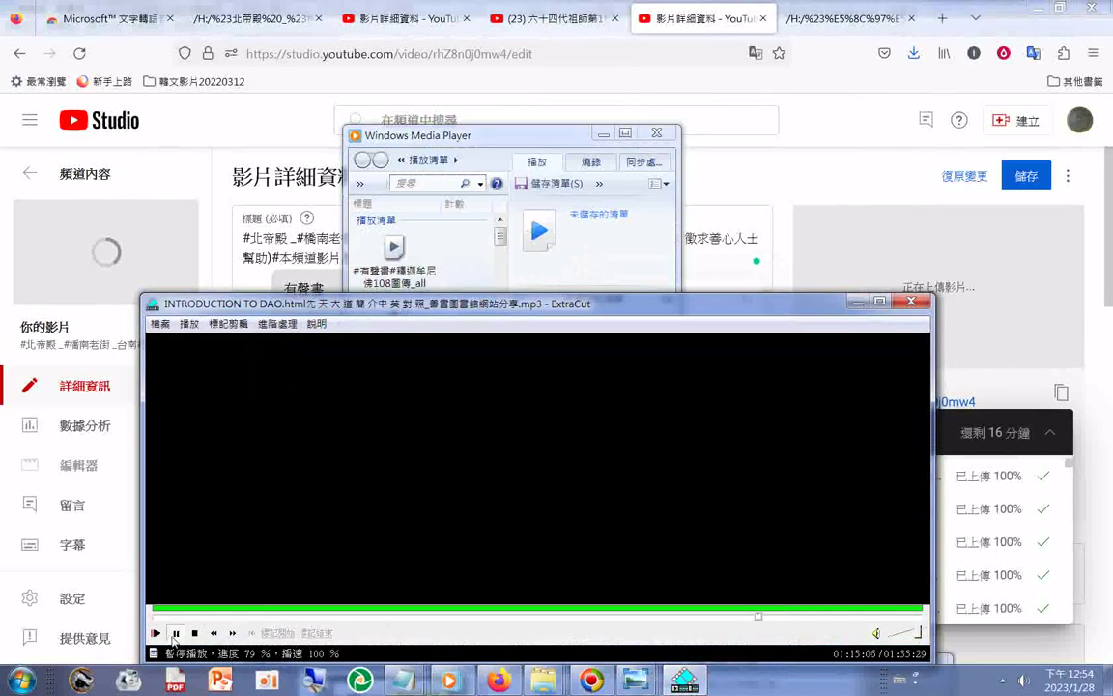
pyautogui.click(754, 186)
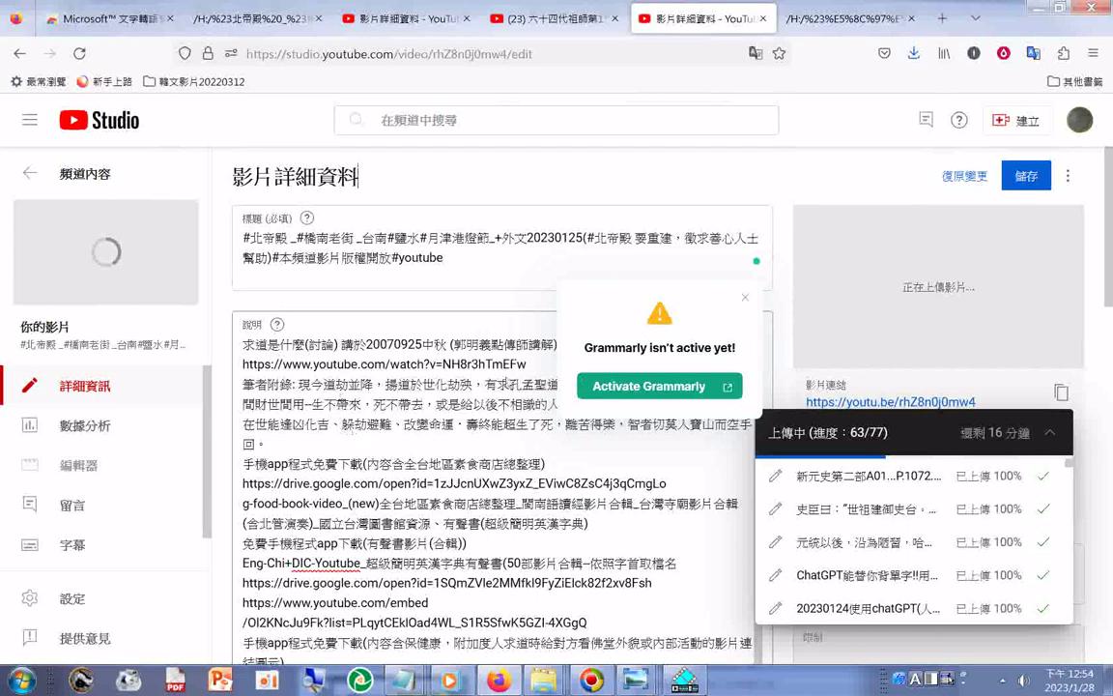
pyautogui.click(744, 294)
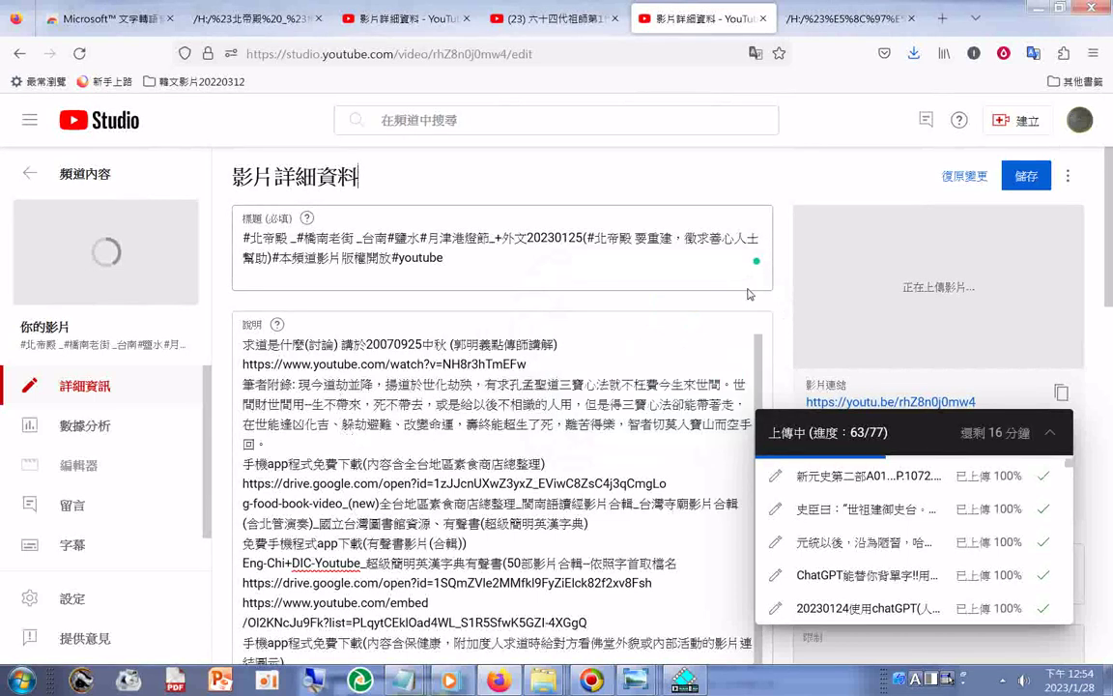
# - Enter 有聲書 at the end of the video title, select and remove it, and view its Japanese translation
pyautogui.click(408, 268)
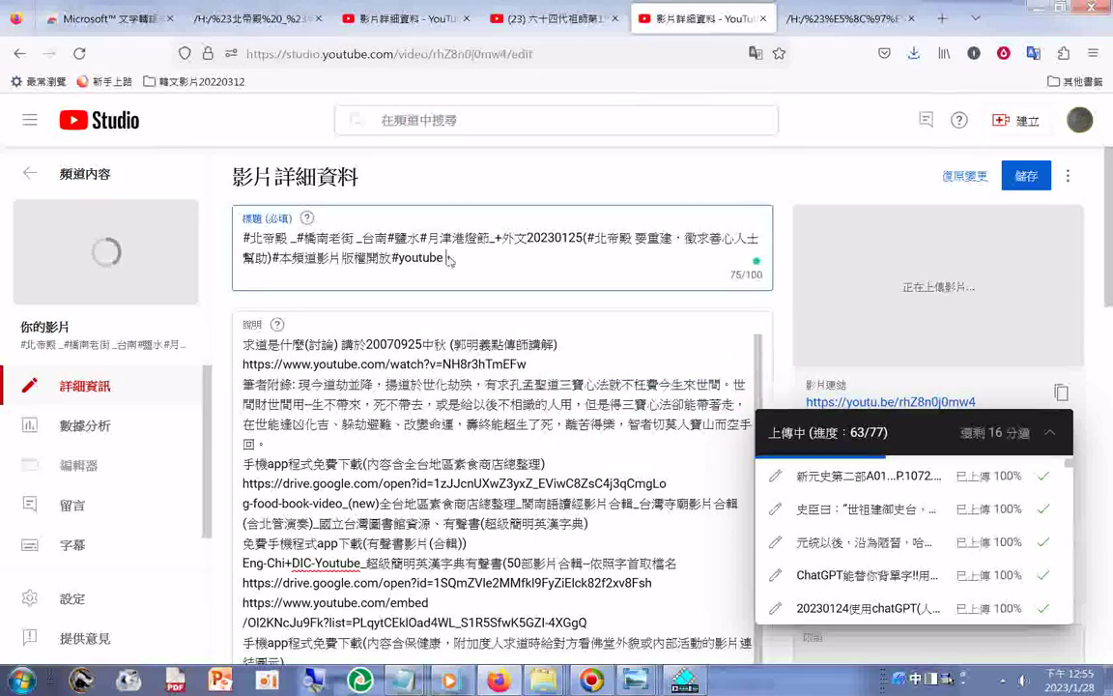
pyautogui.rightClick(398, 225)
pyautogui.press('Escape')
pyautogui.write('有聲書')
pyautogui.moveTo(443, 259); pyautogui.dragTo(495, 271)
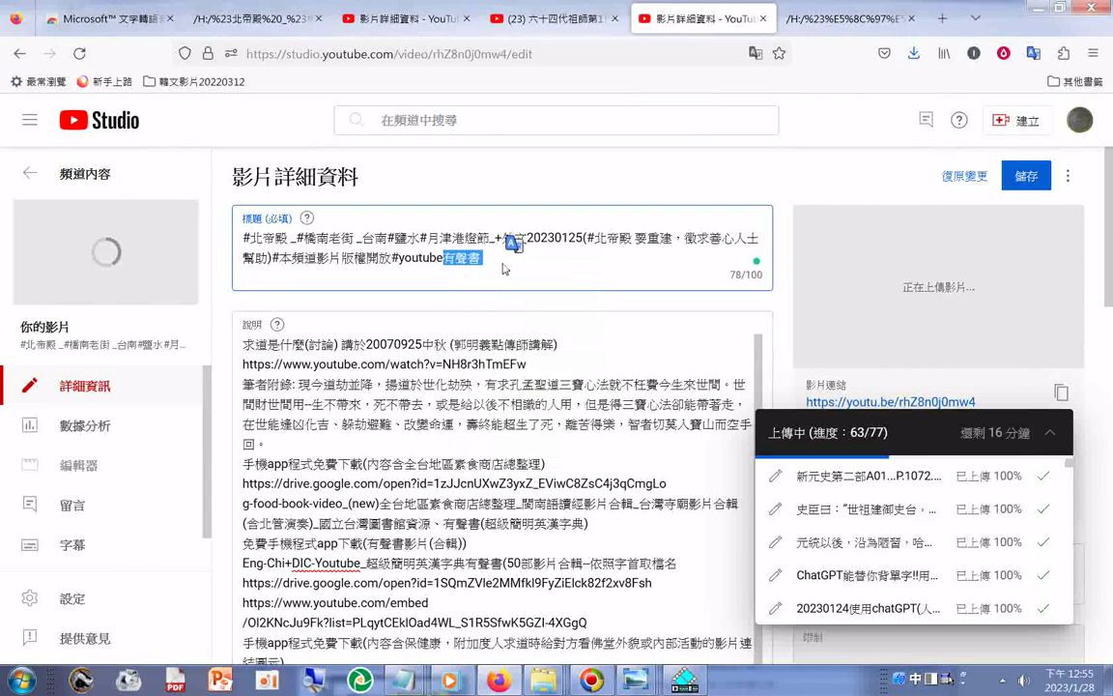
pyautogui.press('BackSpace')
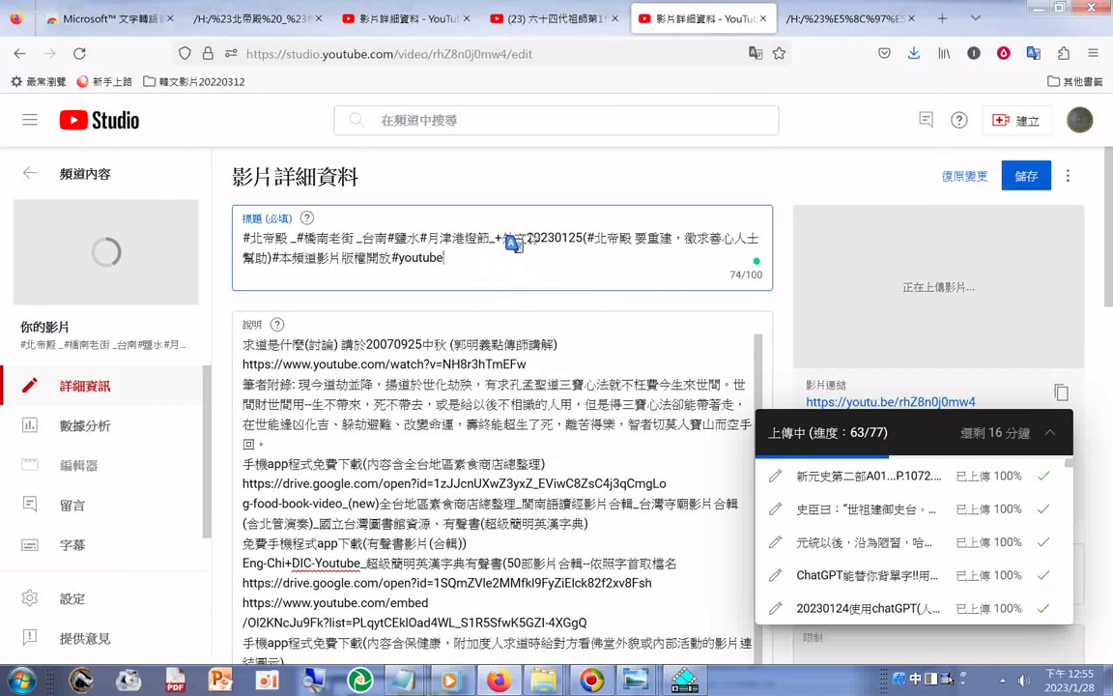
pyautogui.click(513, 244)
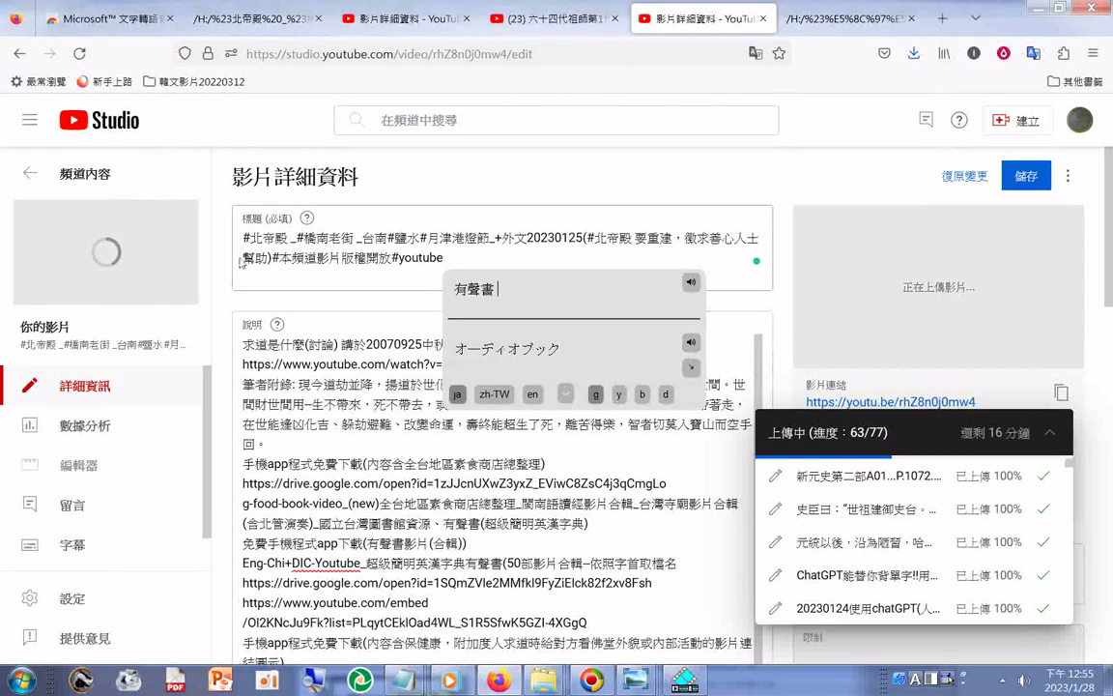
# - Copy the full video title
pyautogui.moveTo(242, 238); pyautogui.dragTo(445, 259)
pyautogui.rightClick(402, 249)
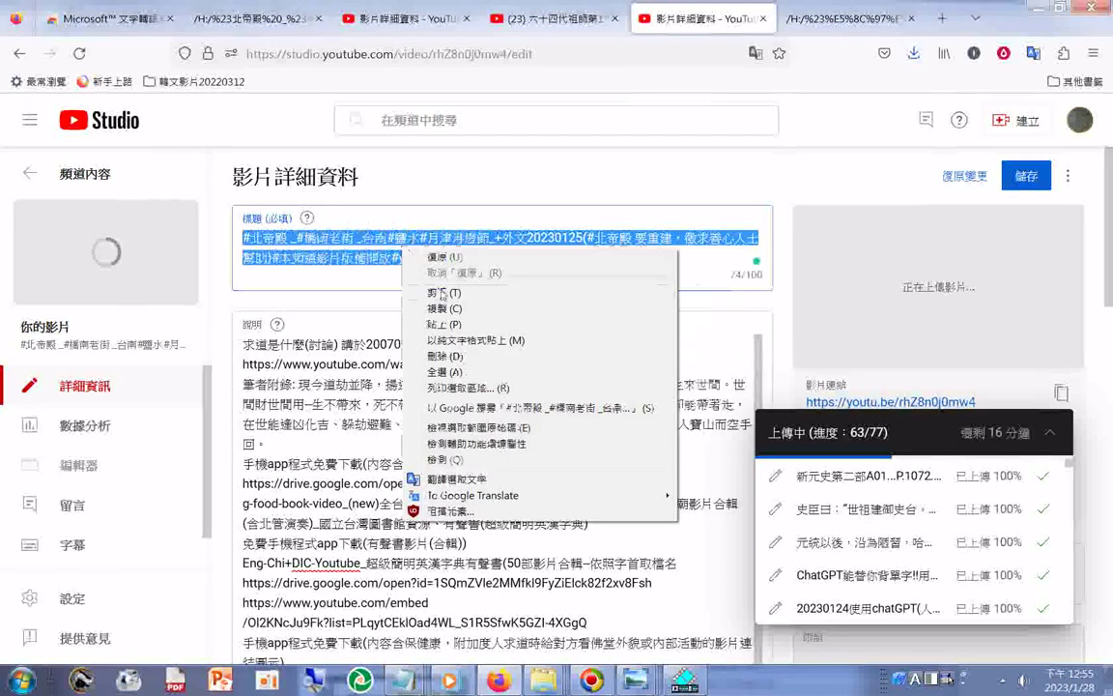
pyautogui.click(438, 310)
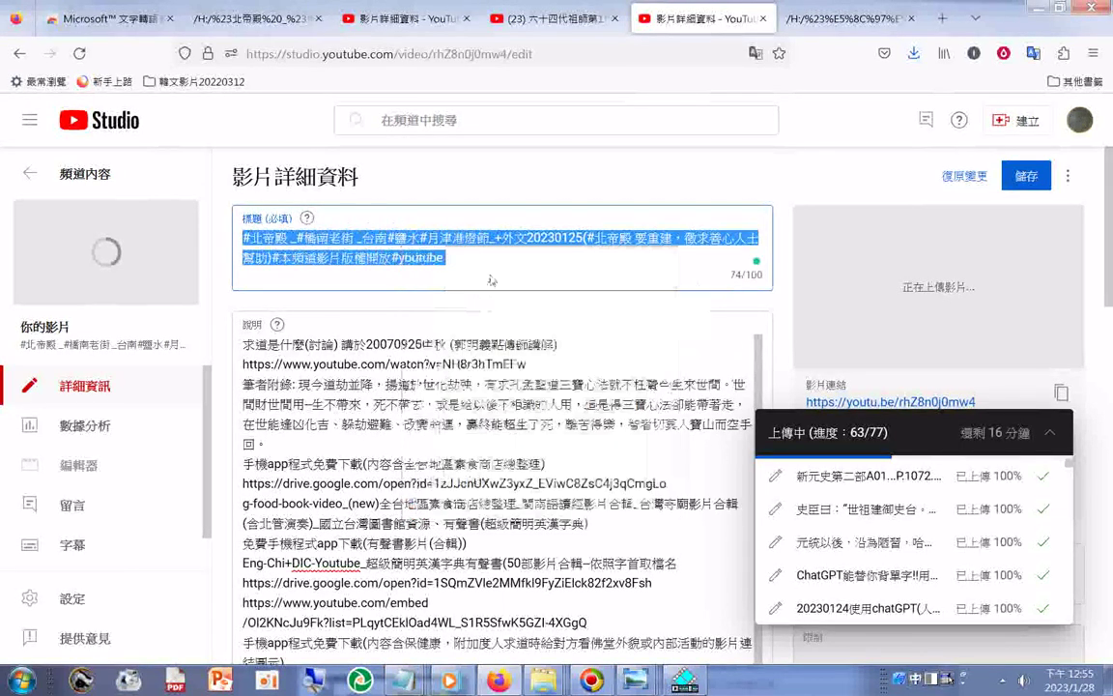
pyautogui.press('Right')
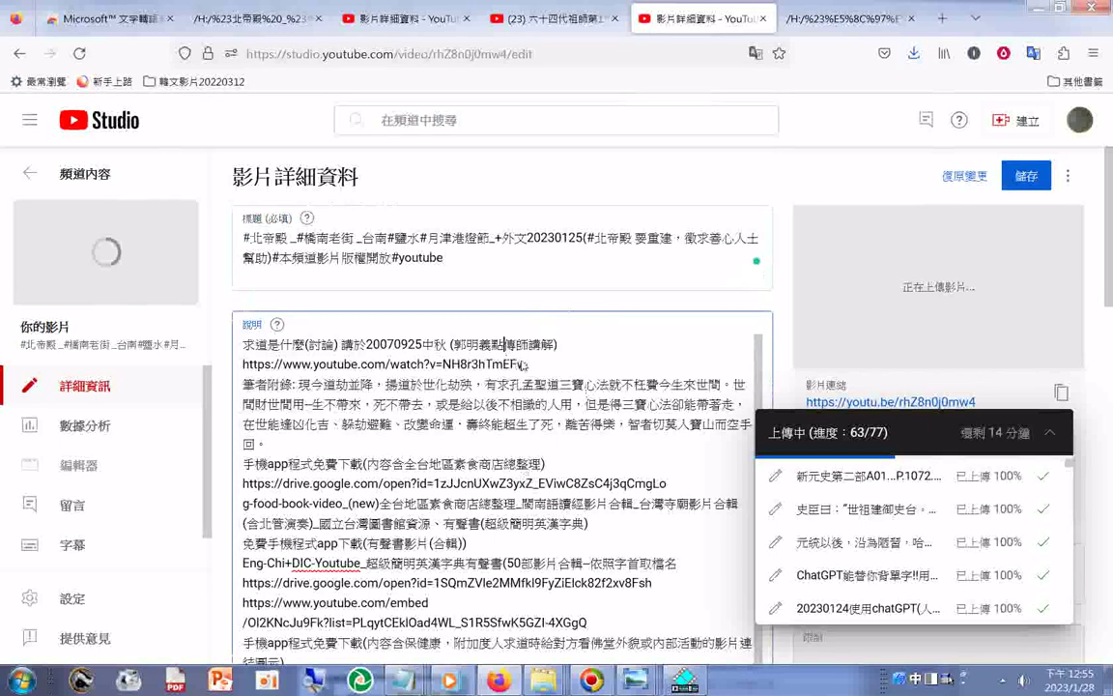
pyautogui.click(523, 264)
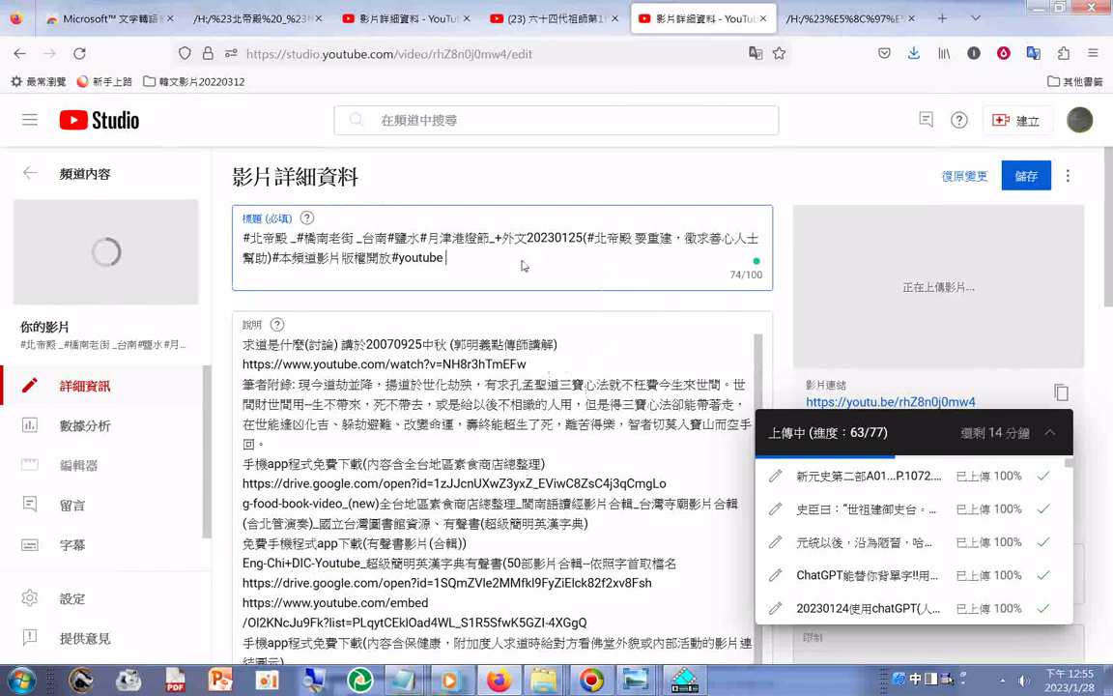
pyautogui.write('123')
pyautogui.doubleClick(454, 256)
pyautogui.press('BackSpace')
# - Translate the whole video title into Japanese with the selection translator
pyautogui.moveTo(246, 244); pyautogui.dragTo(485, 276)
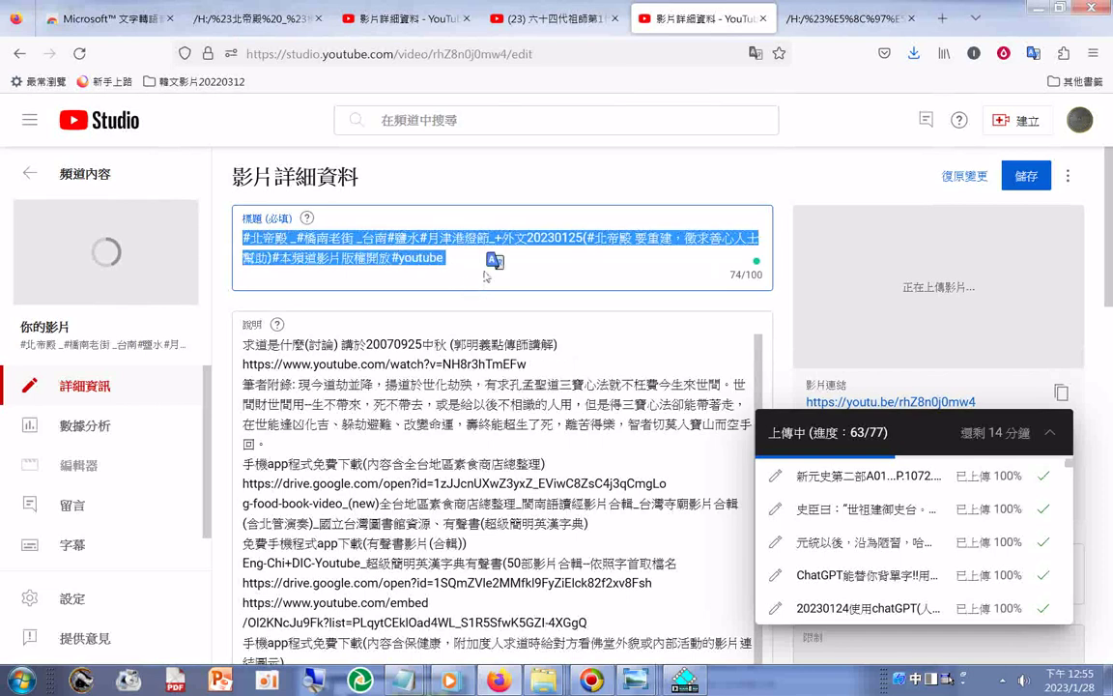
pyautogui.click(494, 261)
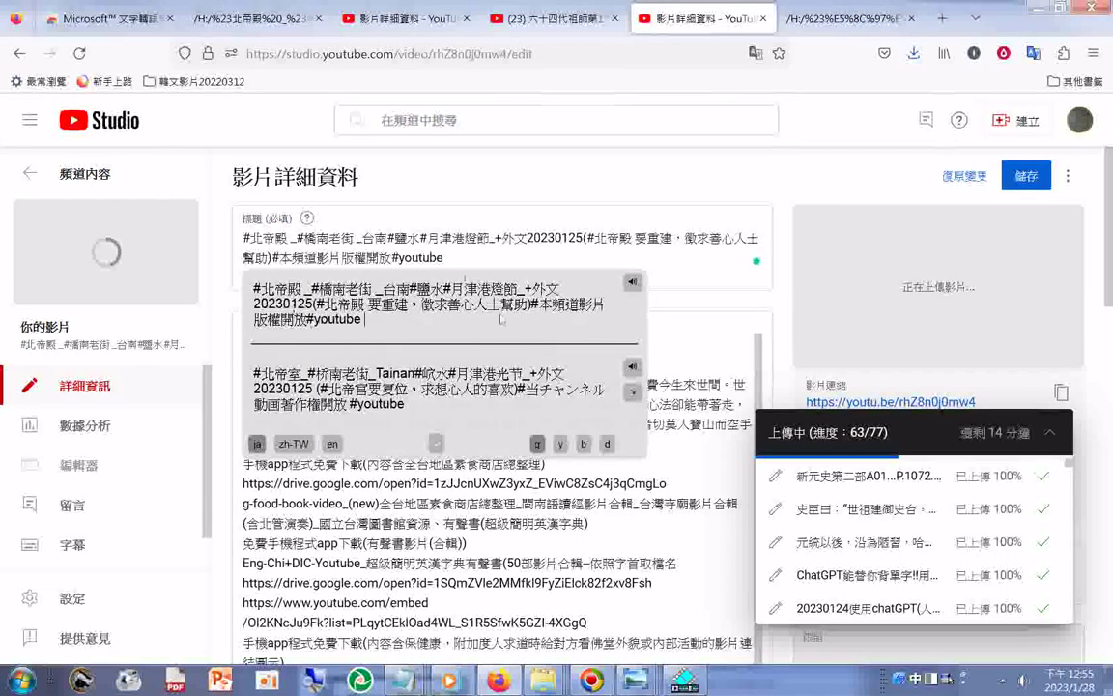
pyautogui.rightClick(695, 172)
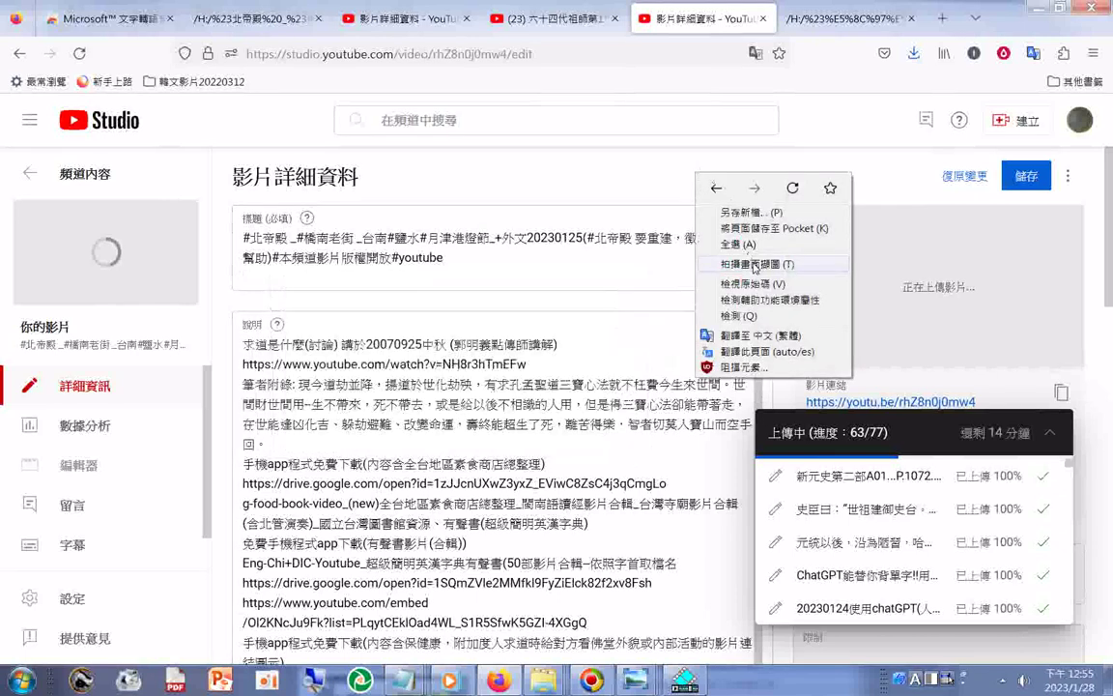
pyautogui.moveTo(241, 247); pyautogui.dragTo(417, 251)
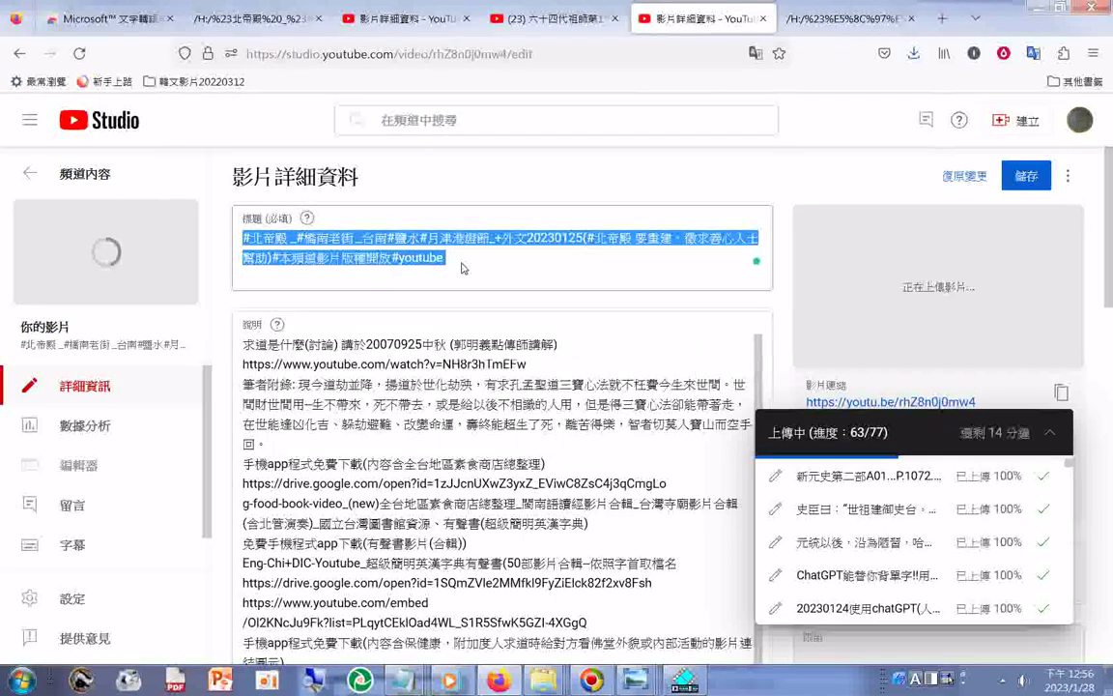
pyautogui.click(404, 237)
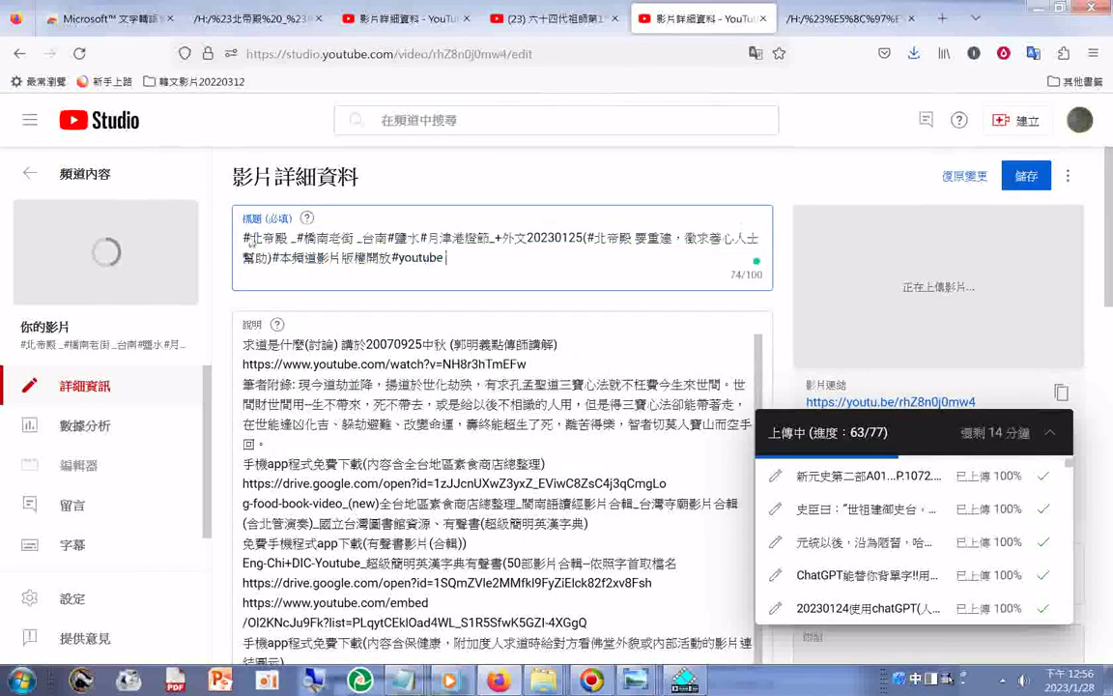
pyautogui.moveTo(243, 239); pyautogui.dragTo(443, 266)
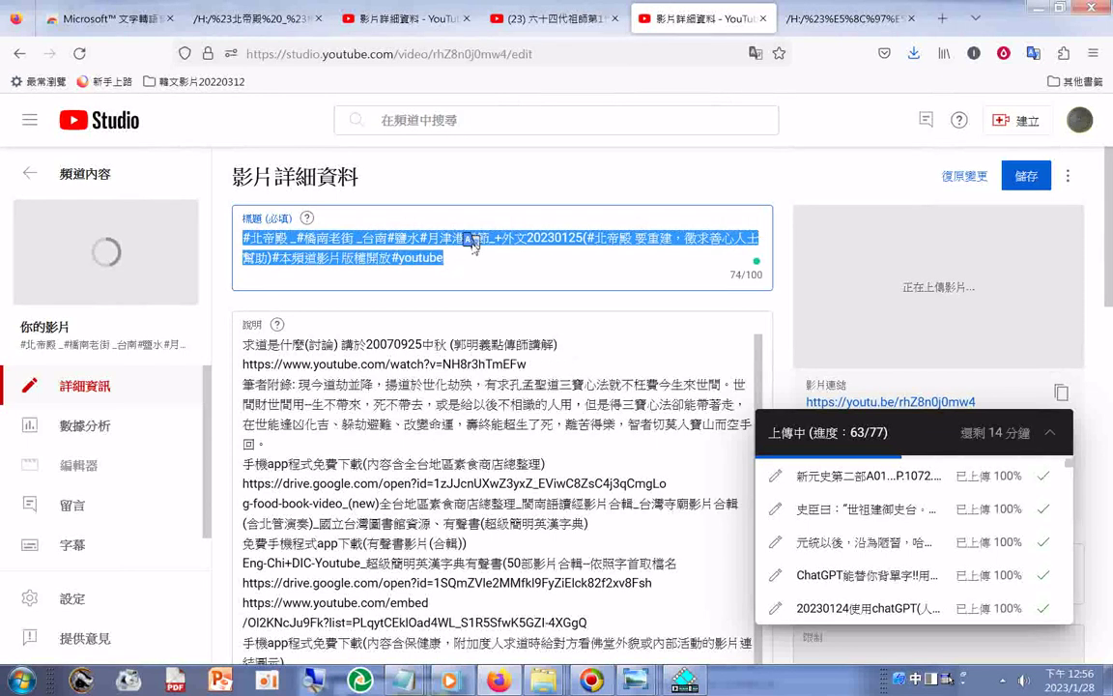
pyautogui.click(471, 241)
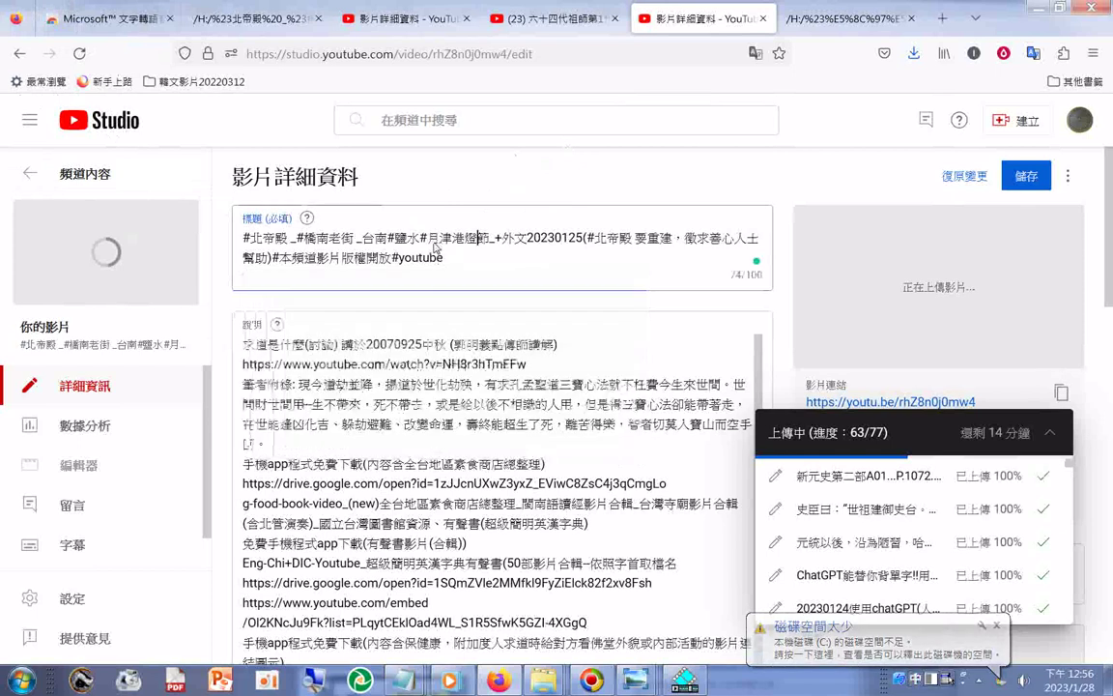
# - Translate the title phrases 台南#鹽水#月津港燈節 and 橋南老街 _台南#鹽水#月津港燈節 into Japanese and examine the translated text
pyautogui.moveTo(407, 238); pyautogui.dragTo(499, 238)
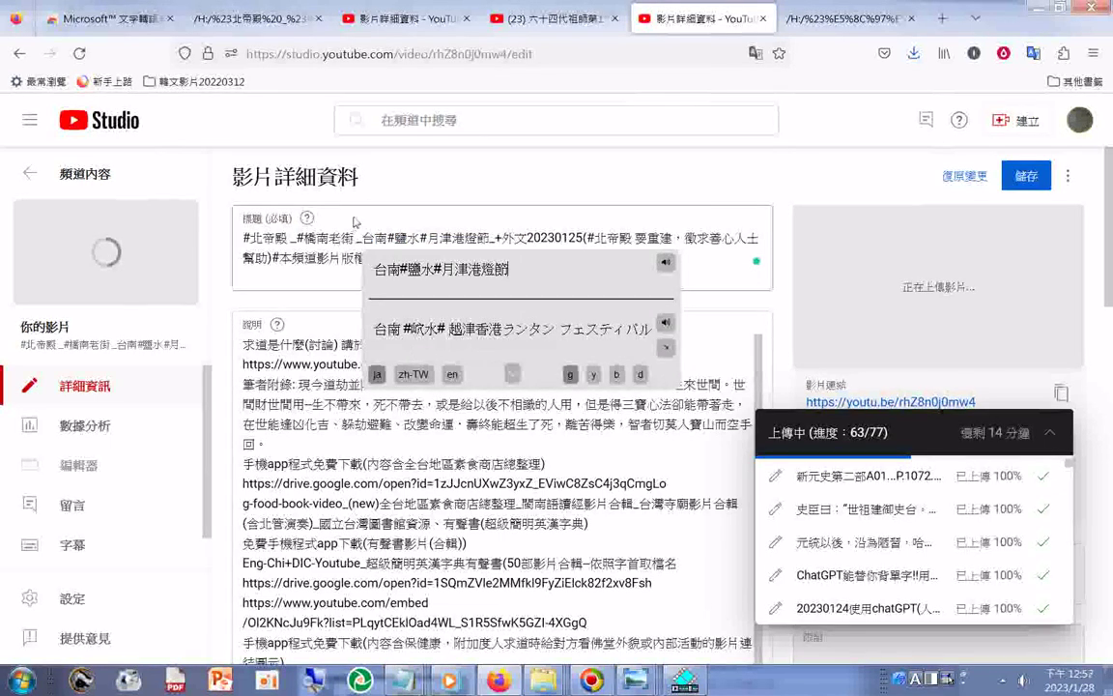
pyautogui.moveTo(294, 237); pyautogui.dragTo(488, 246)
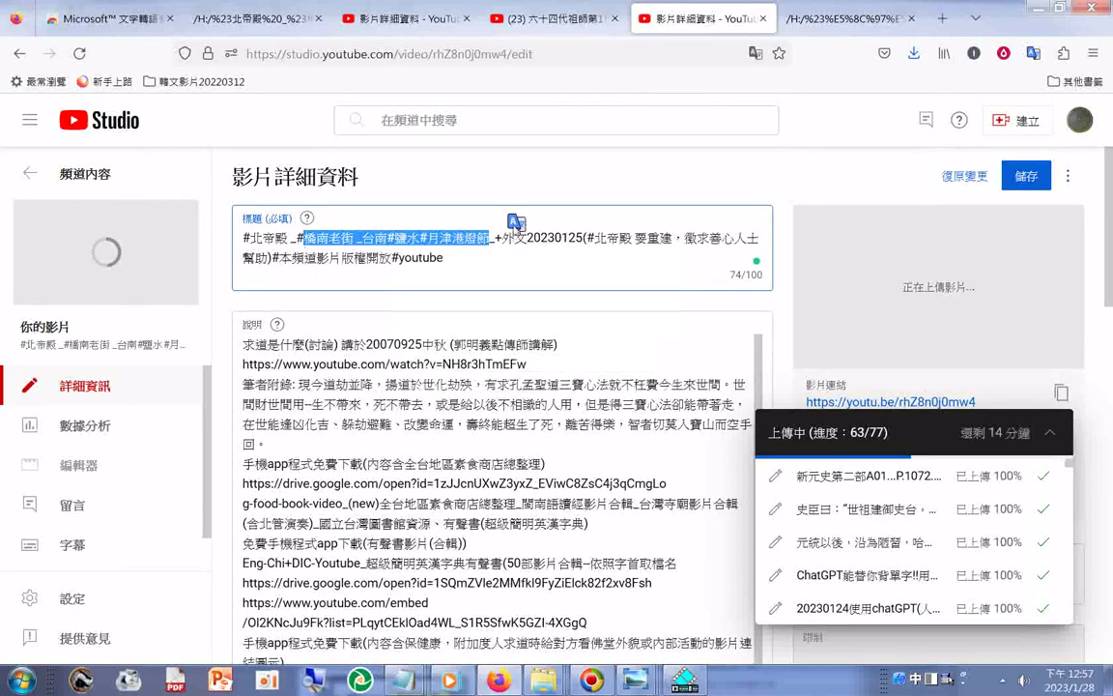
pyautogui.click(534, 291)
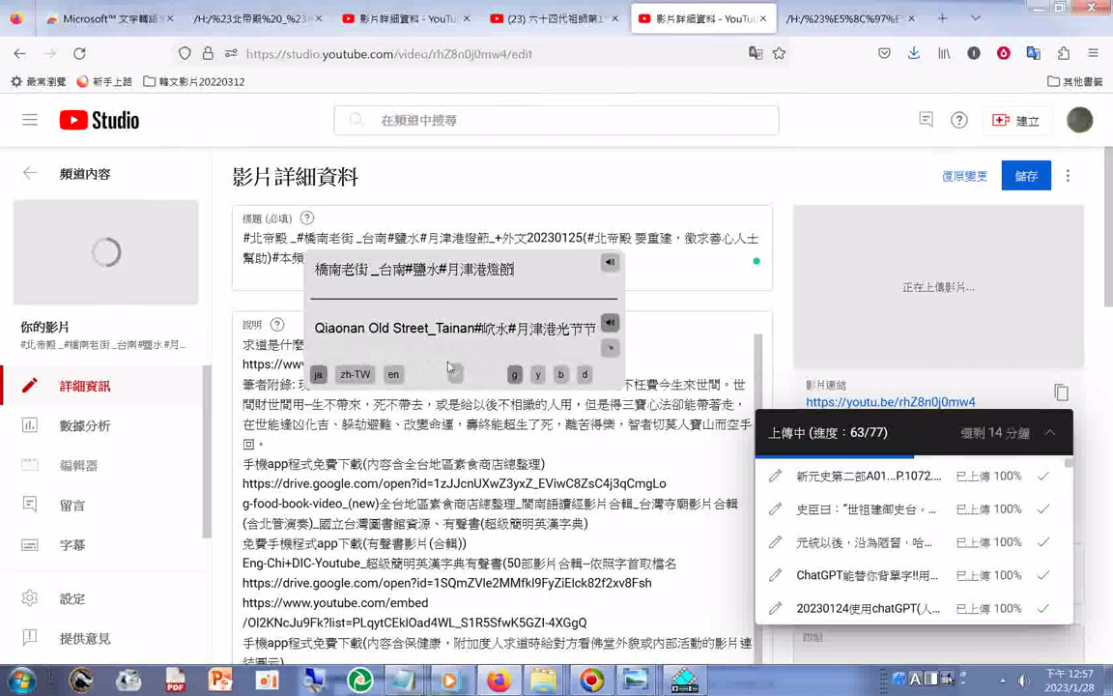
pyautogui.moveTo(568, 333); pyautogui.dragTo(597, 331)
pyautogui.click(559, 333)
# - Select 月津港燈節 and the longer 鹽水#月津港燈節 in the title to check their translations
pyautogui.moveTo(428, 238); pyautogui.dragTo(488, 248)
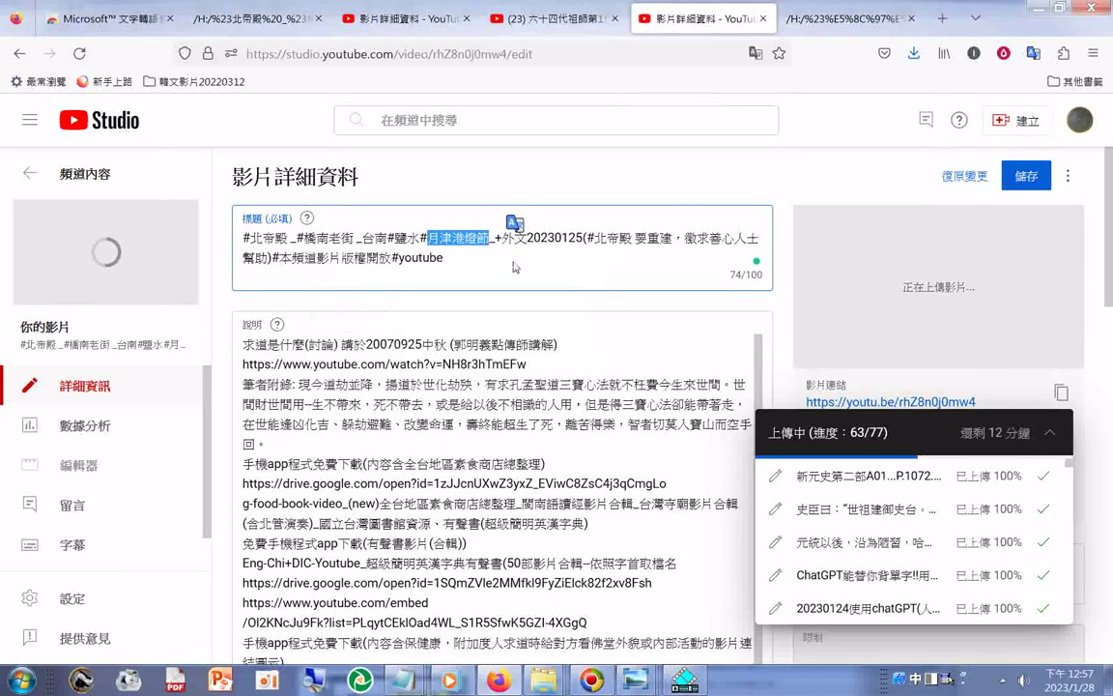
pyautogui.click(460, 200)
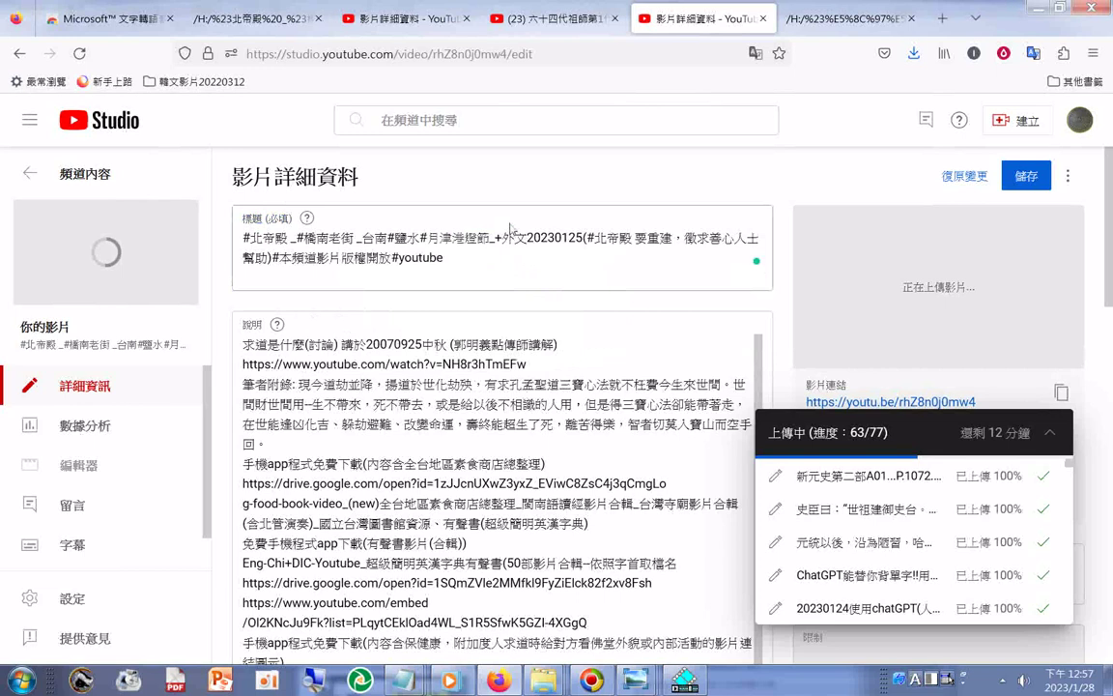
pyautogui.moveTo(428, 238); pyautogui.dragTo(491, 245)
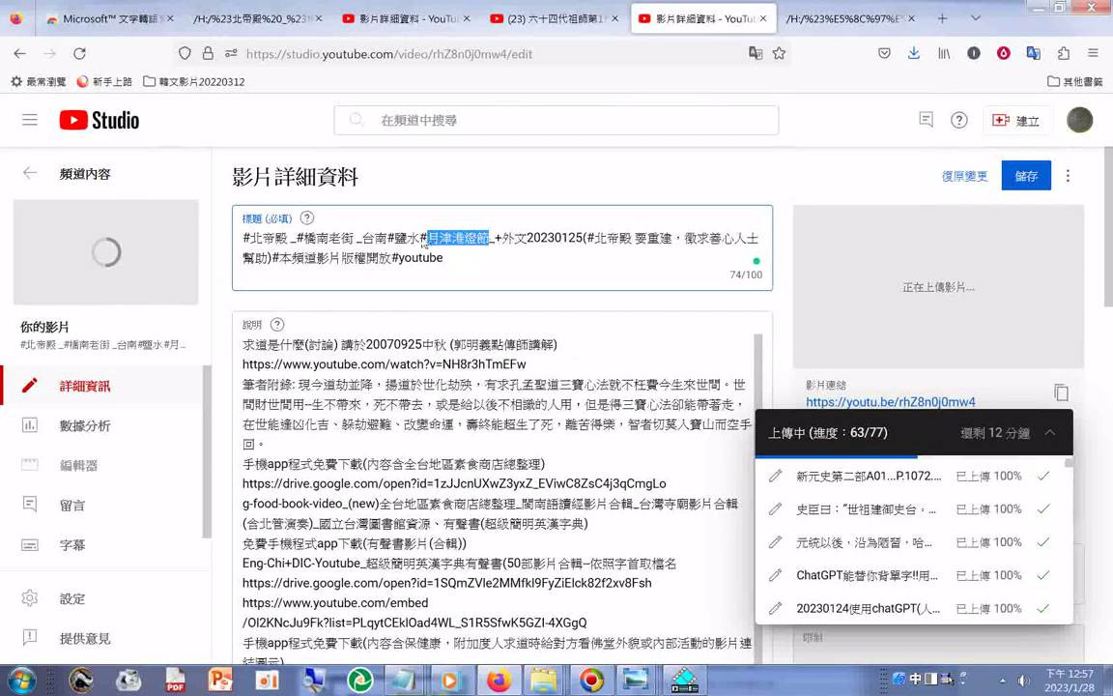
pyautogui.moveTo(394, 242); pyautogui.dragTo(490, 244)
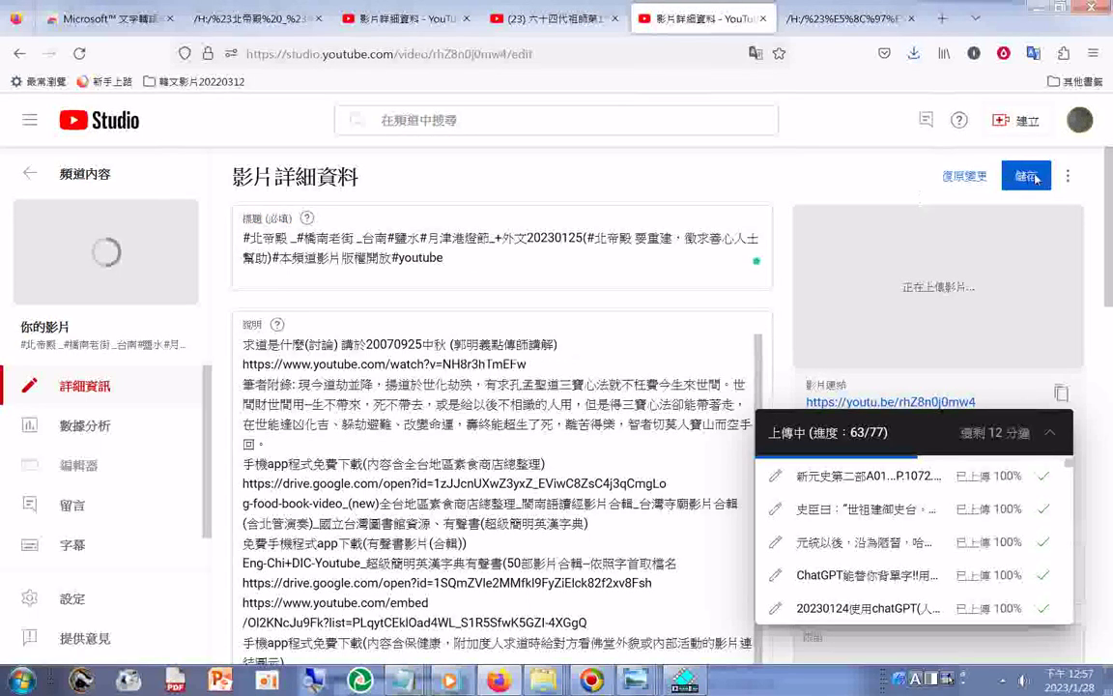
# - Save the changes to the video details
pyautogui.click(1007, 184)
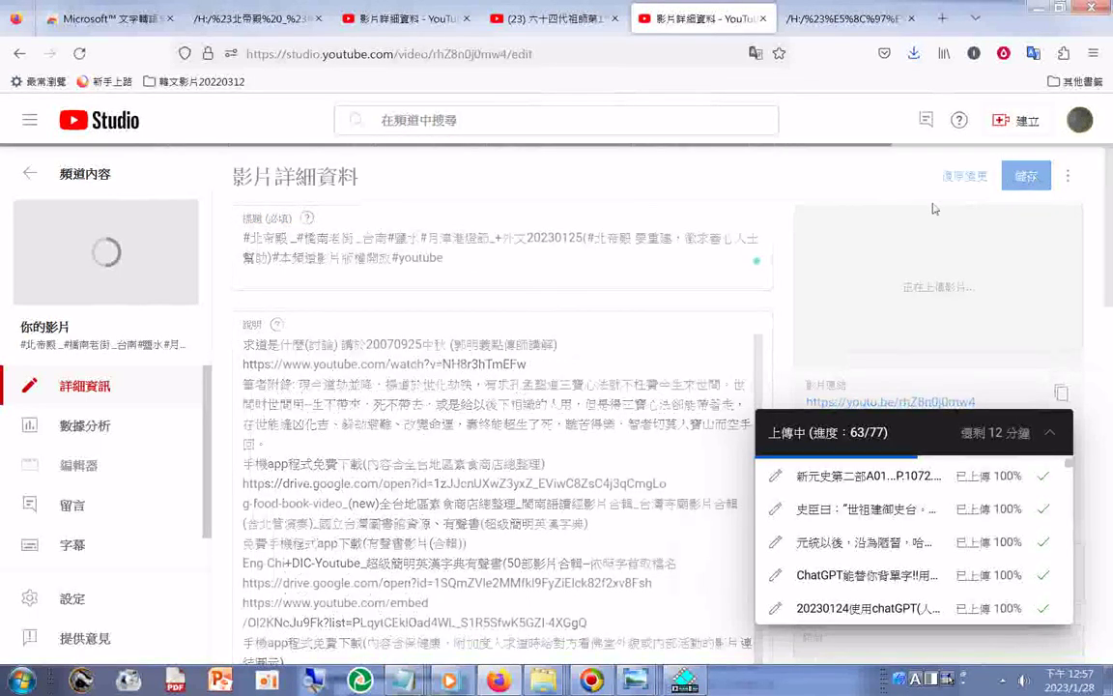